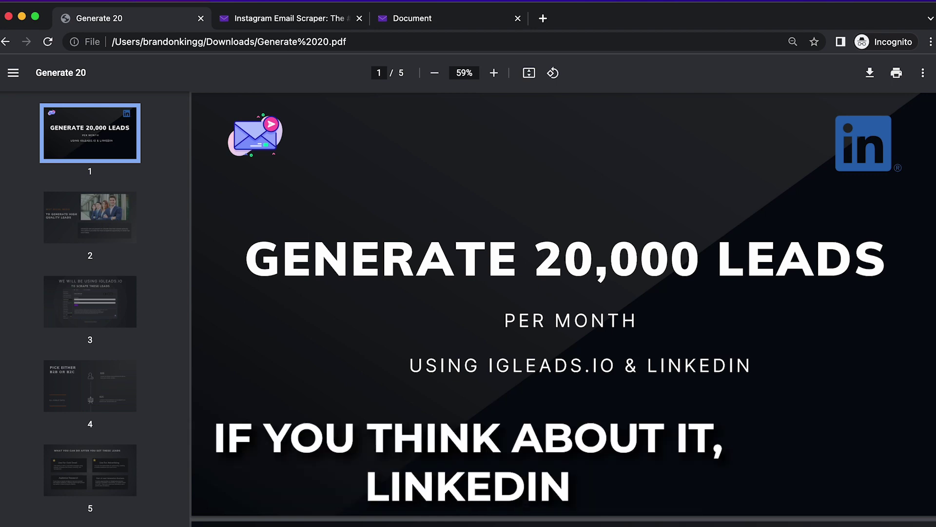
# Show slide 2 of the PDF deck and move the LinkedIn leads scraper tab into second place
pyautogui.click(94, 216)
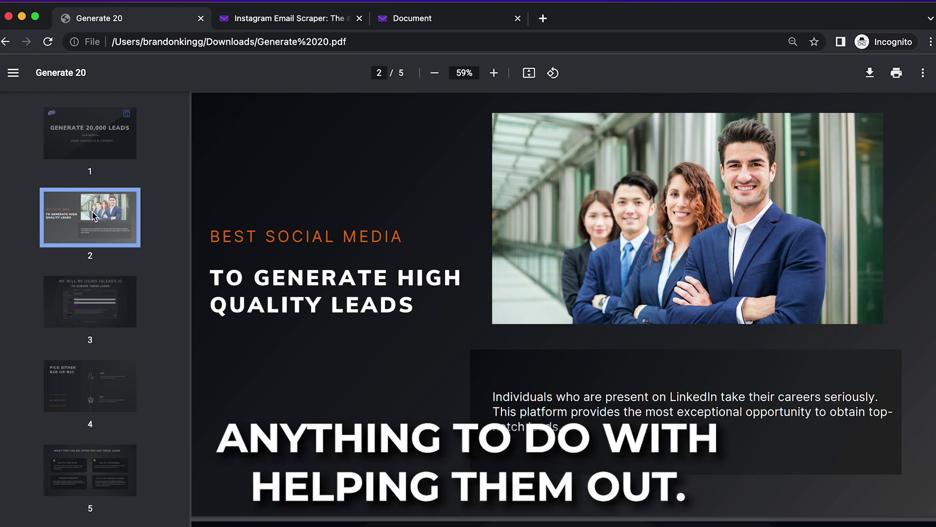
pyautogui.moveTo(412, 18); pyautogui.dragTo(338, 22)
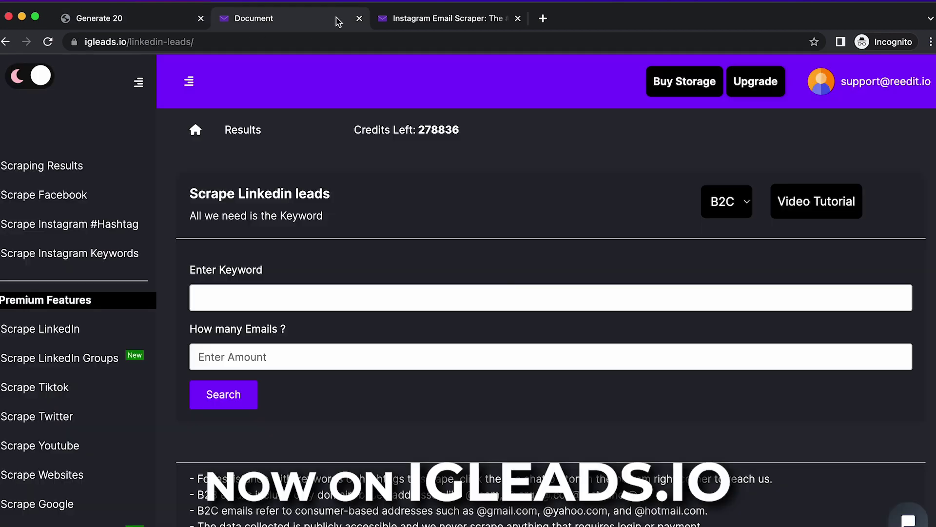
# Switch between the slide deck and the LinkedIn scraper tab, ending on the B2B/B2C slide
pyautogui.click(128, 22)
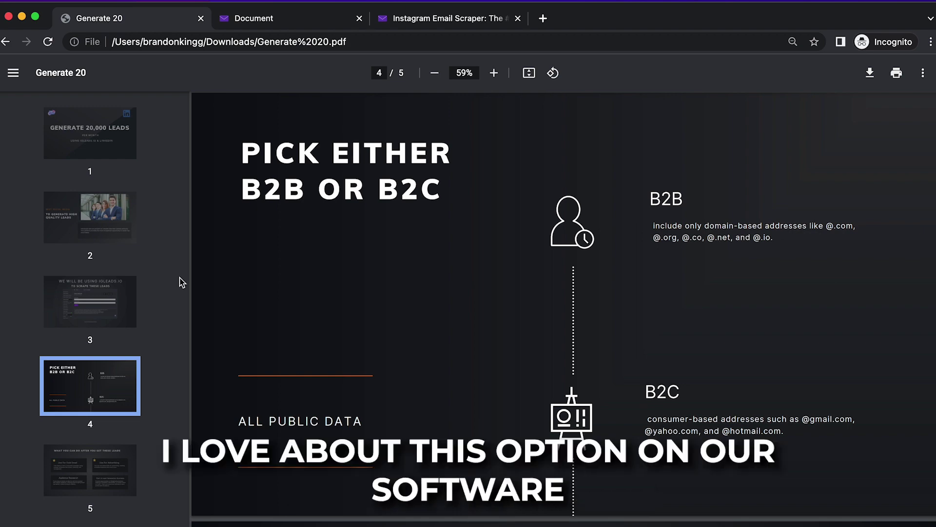
pyautogui.click(314, 18)
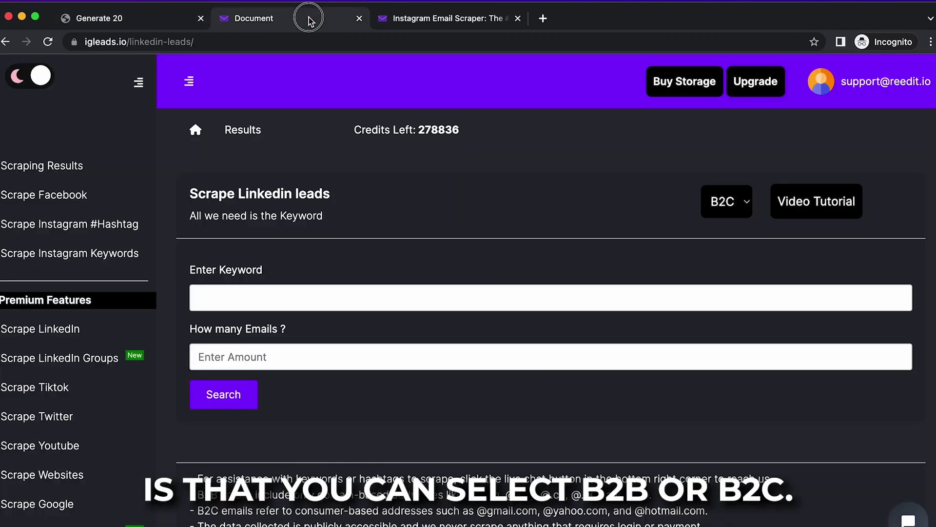
pyautogui.click(168, 18)
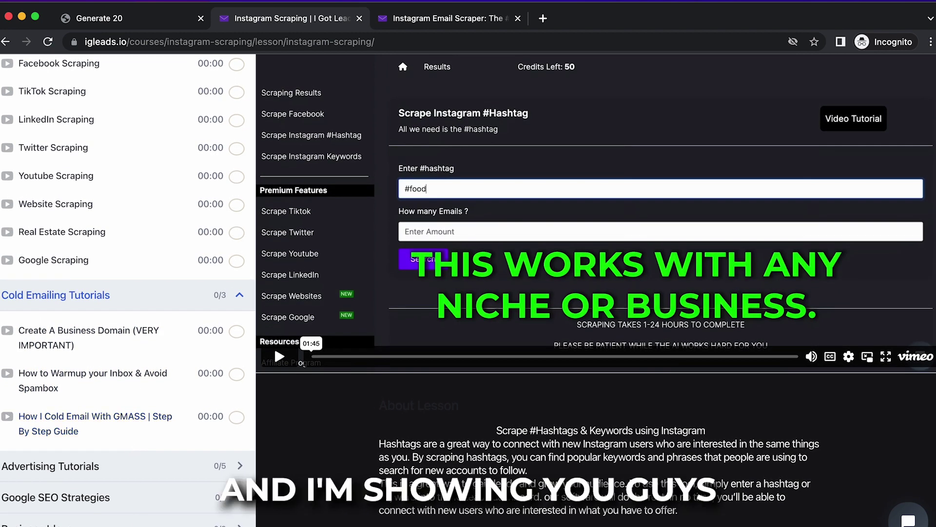
# Scroll the lesson page, then return to the Generate 20 PDF slide deck
pyautogui.scroll(-1, 132, 448)
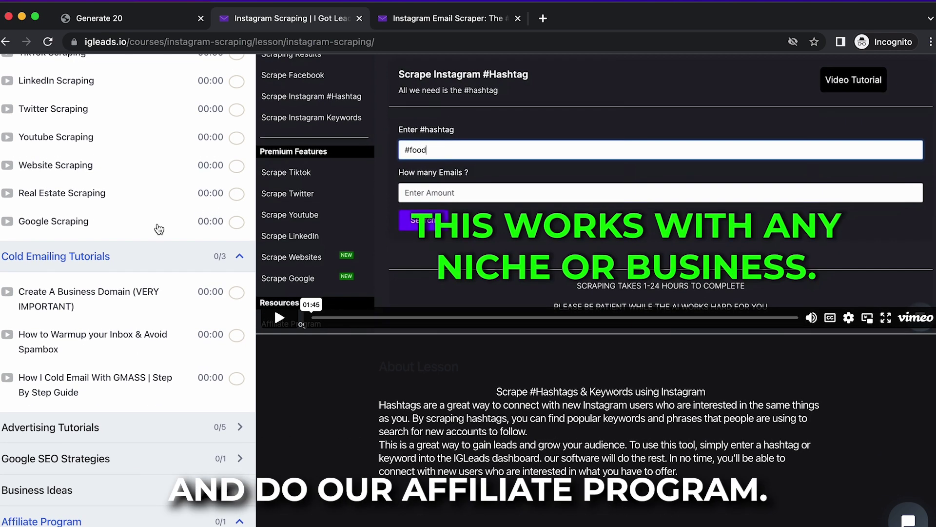
pyautogui.click(167, 18)
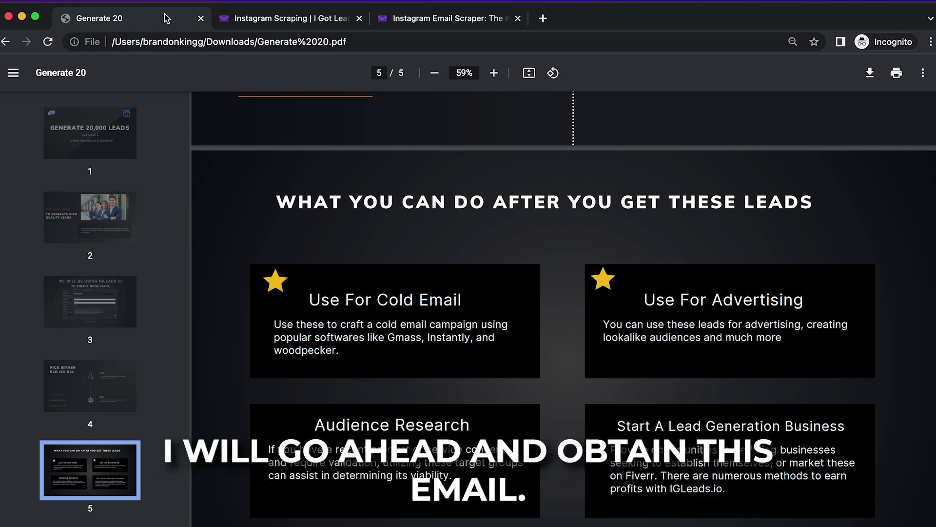
# Bring the IGLeads.io page forward and enter 'Marketing United States' as the LinkedIn keyword
pyautogui.moveTo(429, 18); pyautogui.dragTo(309, 15)
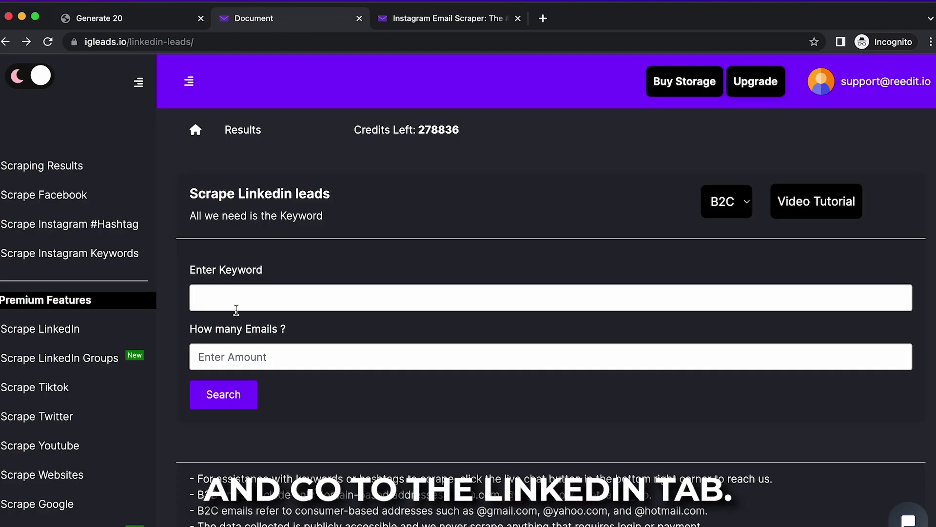
pyautogui.click(234, 300)
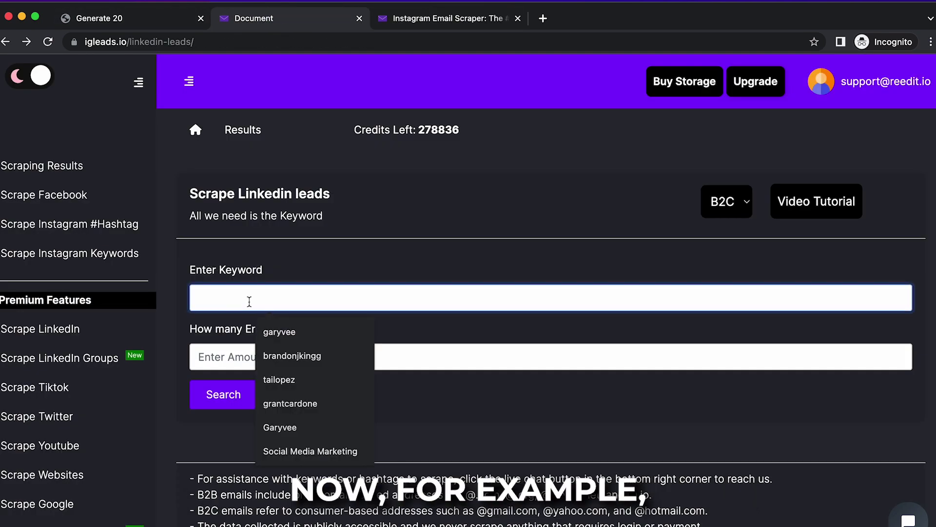
pyautogui.click(385, 266)
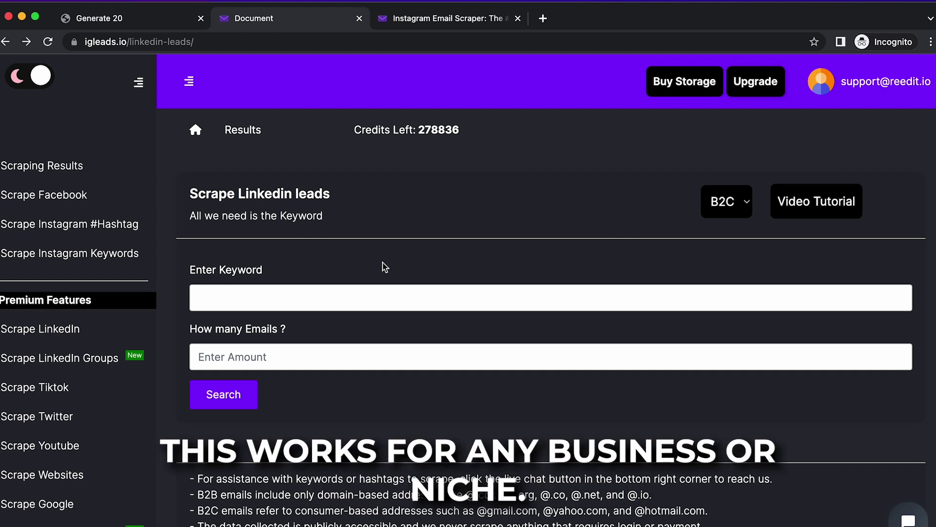
pyautogui.click(203, 297)
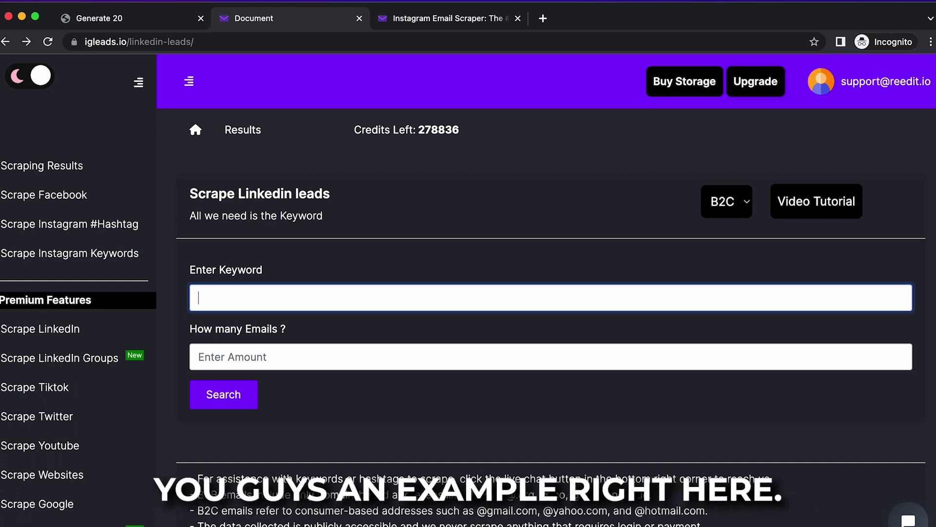
pyautogui.write('Marketing United States')
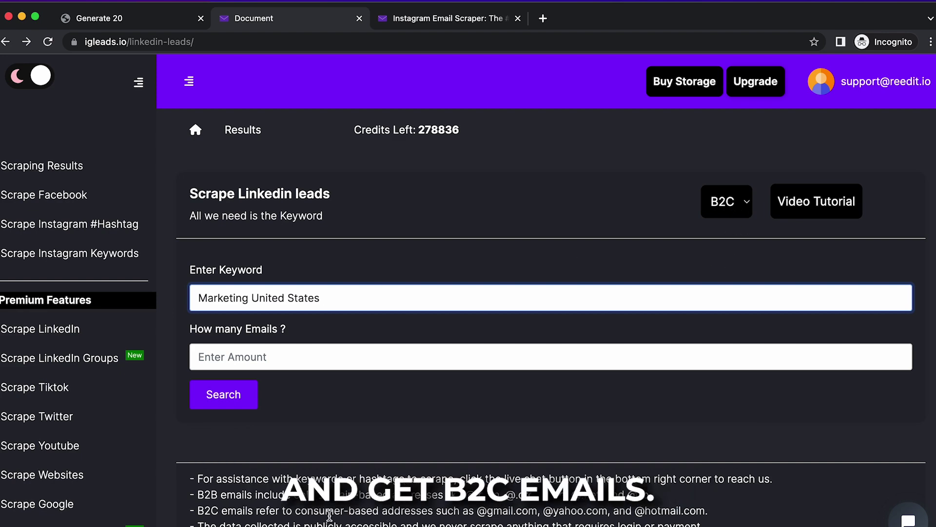
# Request 101 emails, keep B2C, and submit the LinkedIn search
pyautogui.scroll(-1, 237, 497)
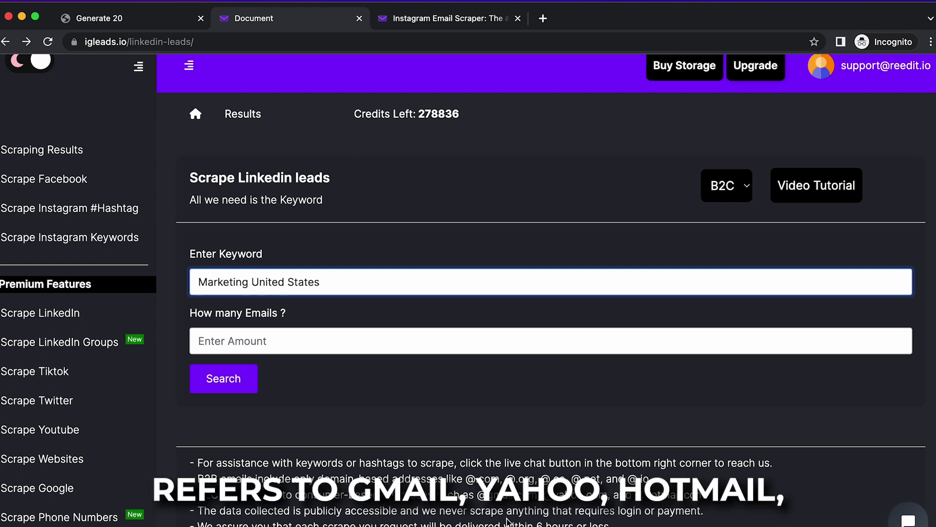
pyautogui.click(249, 335)
pyautogui.write('101')
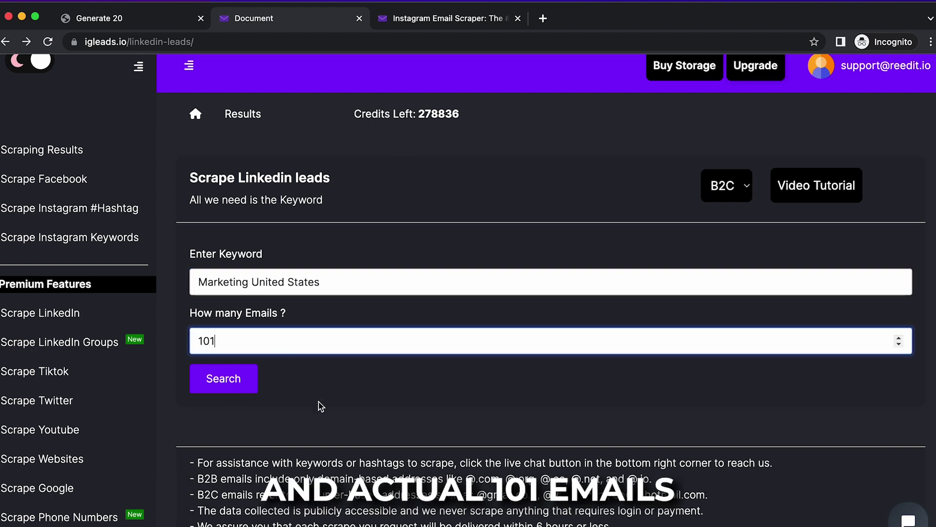
pyautogui.click(320, 408)
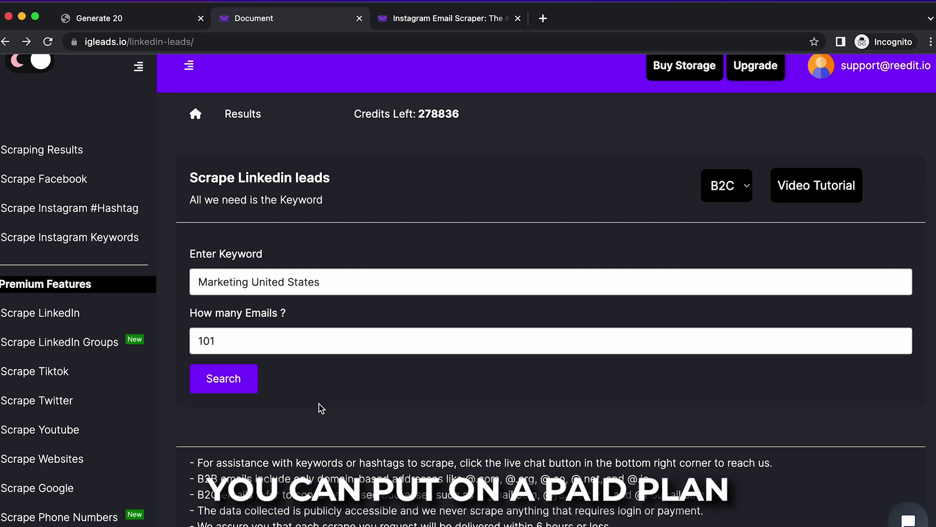
pyautogui.click(224, 378)
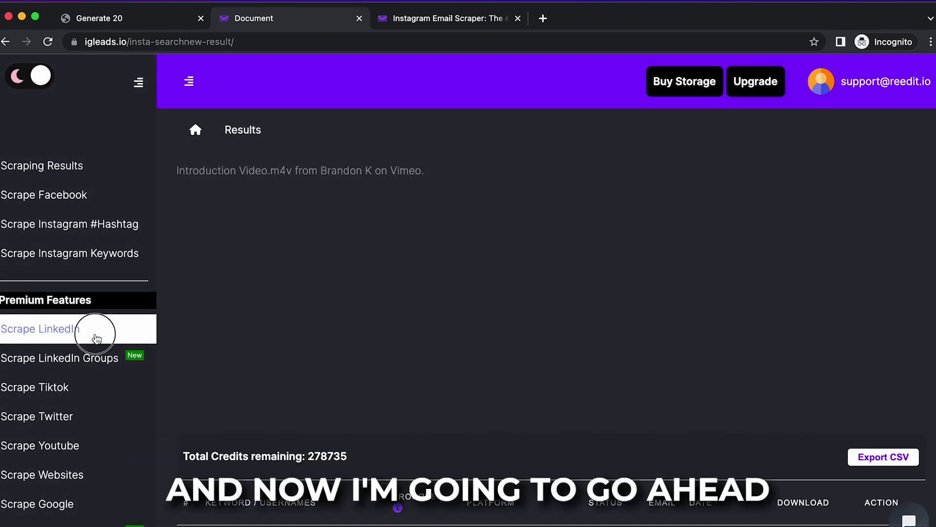
# Fill a new LinkedIn scrape form with 'Marketing United States', B2B leads and 101 emails
pyautogui.click(94, 329)
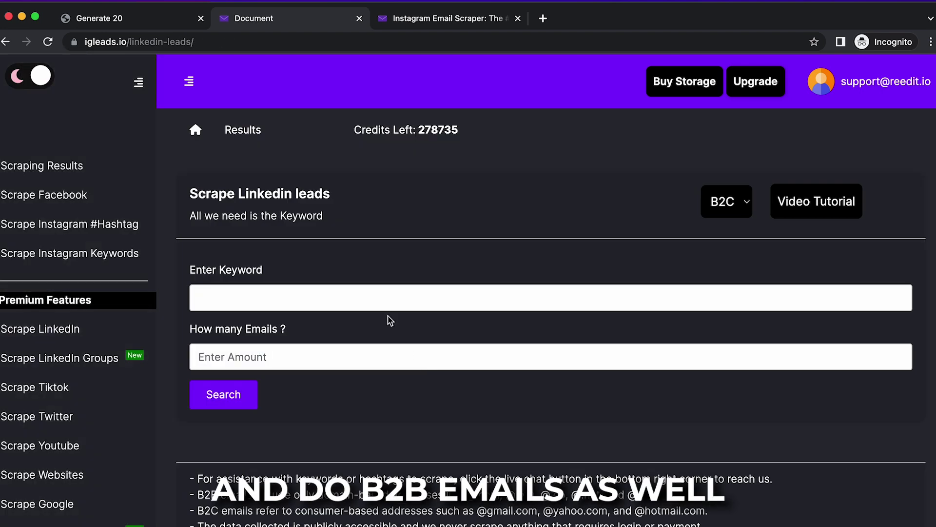
pyautogui.click(379, 292)
pyautogui.write('Marketing United States')
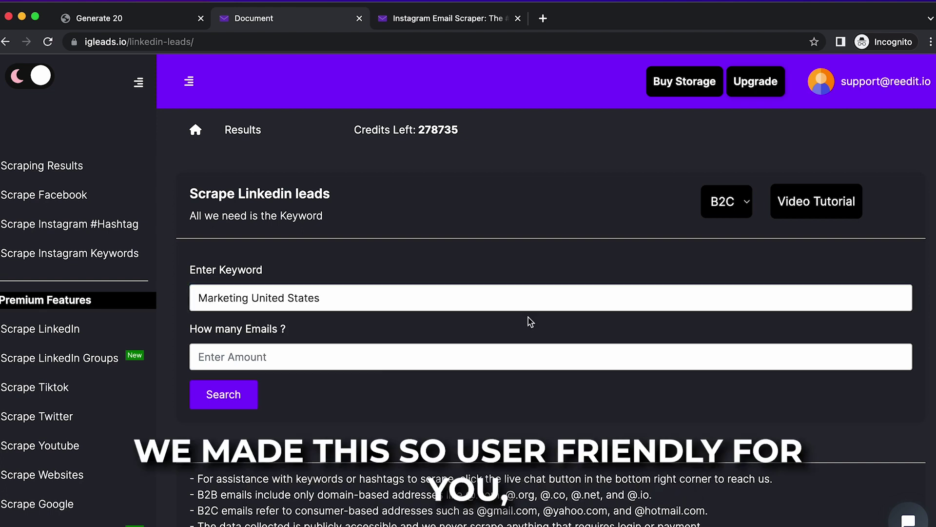
pyautogui.click(726, 203)
pyautogui.click(720, 222)
pyautogui.click(236, 356)
pyautogui.write('101')
pyautogui.click(351, 461)
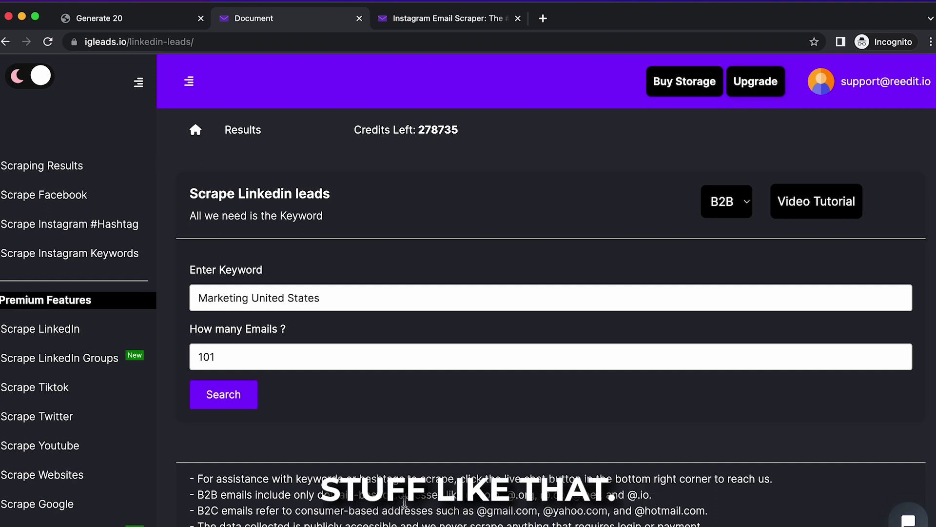
# Submit the B2B scrape, then download the completed 53-email Marketing United States results
pyautogui.click(233, 393)
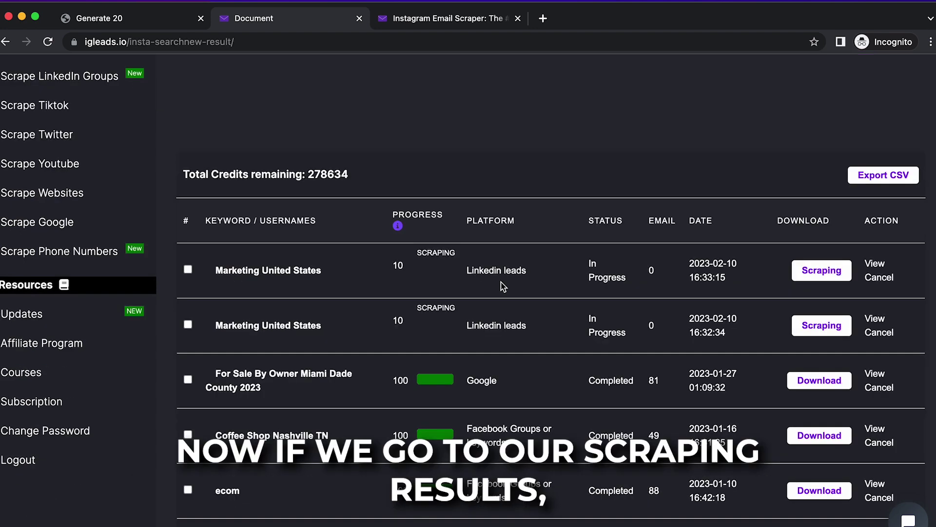
pyautogui.scroll(-7, 516, 306)
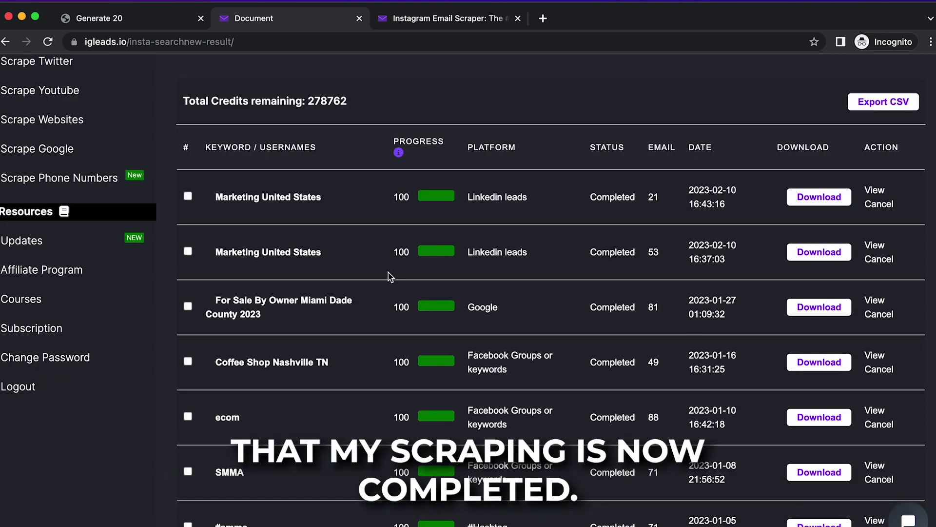
pyautogui.click(824, 255)
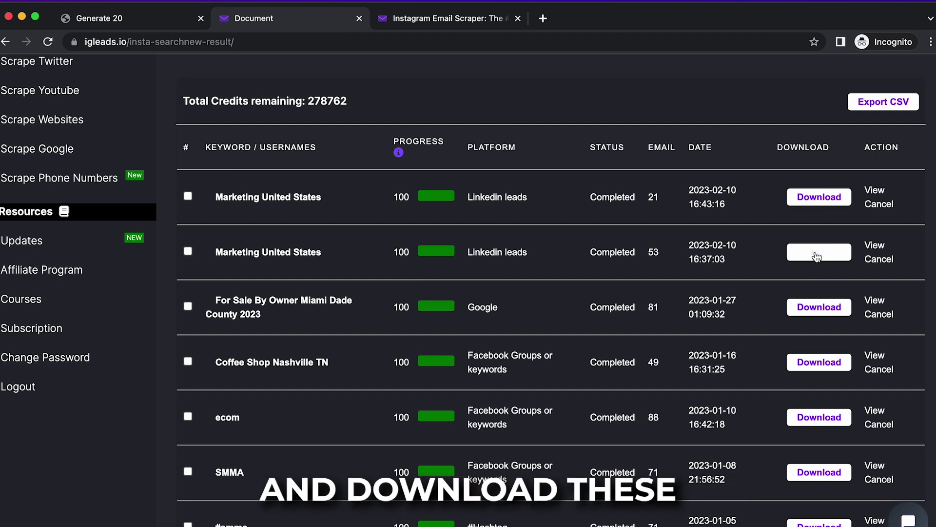
pyautogui.click(805, 205)
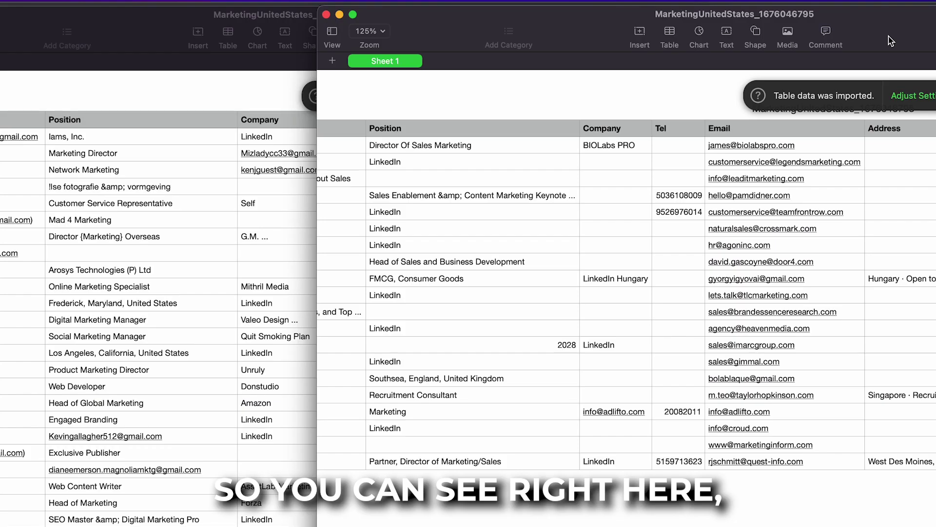
pyautogui.click(272, 222)
pyautogui.scroll(-15, 331, 220)
pyautogui.scroll(15, 331, 219)
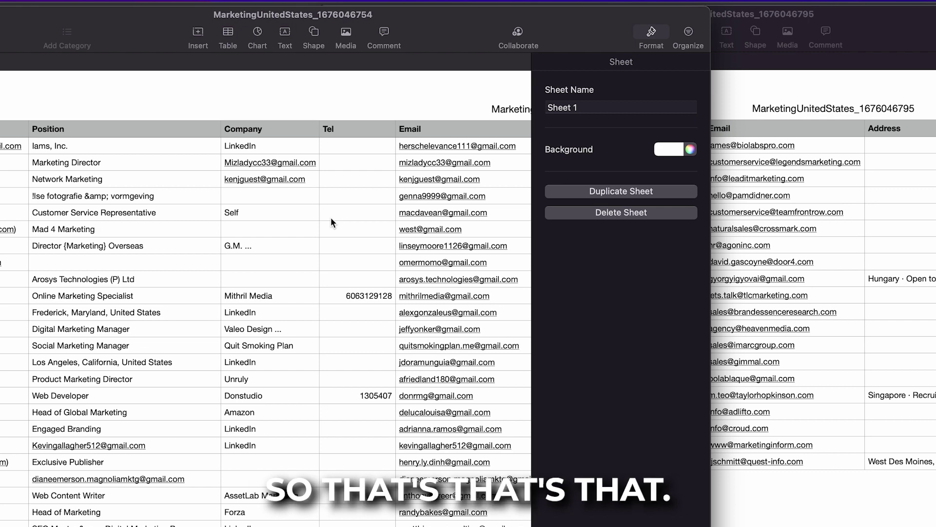
pyautogui.click(807, 96)
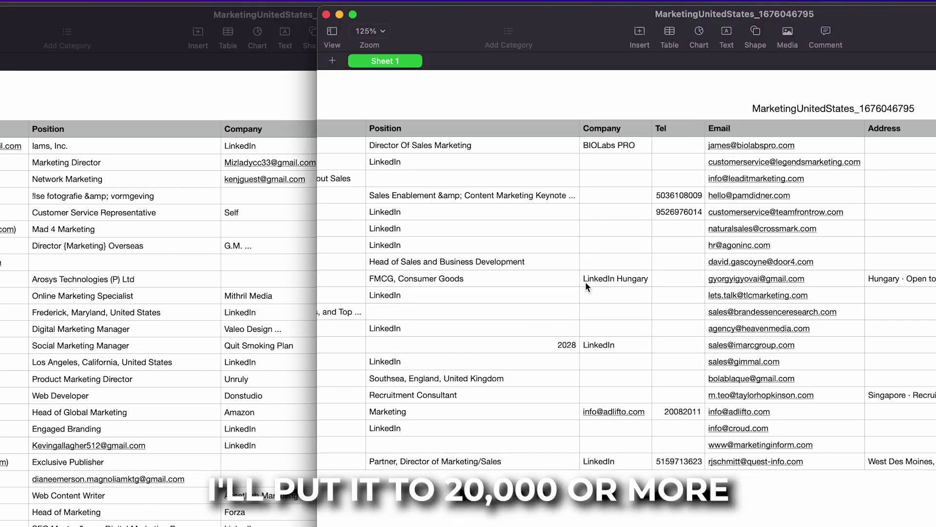
pyautogui.click(224, 88)
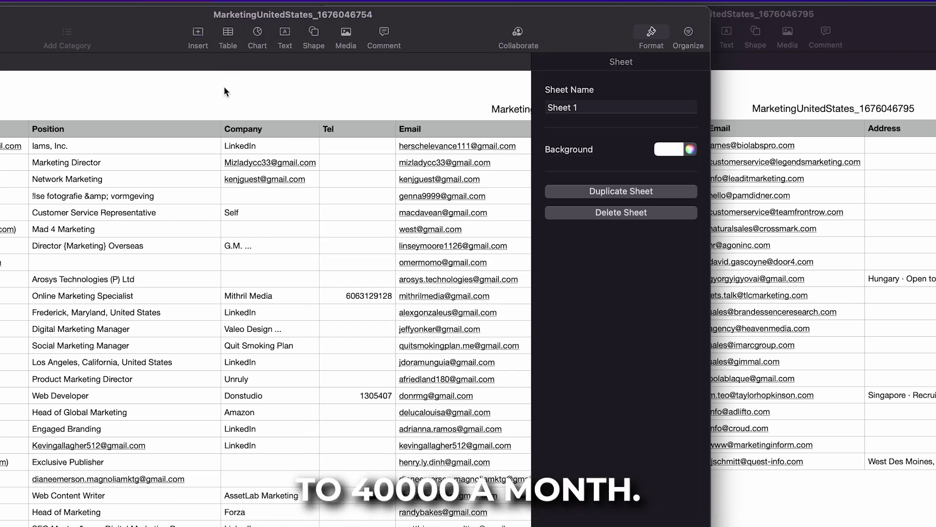
pyautogui.click(751, 107)
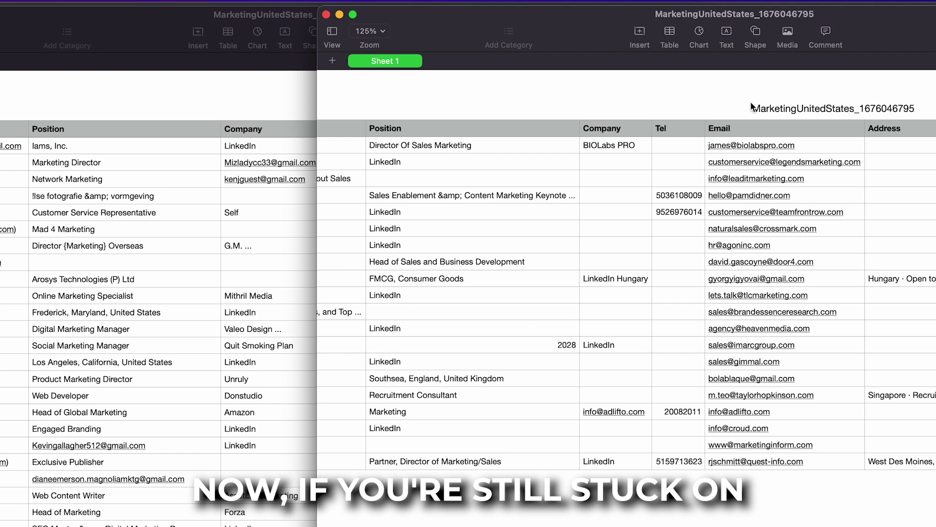
pyautogui.click(131, 34)
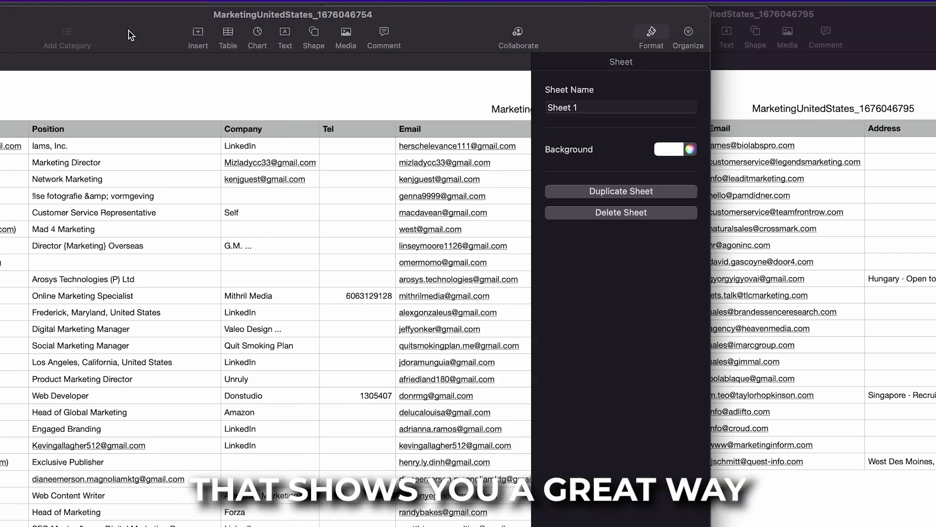